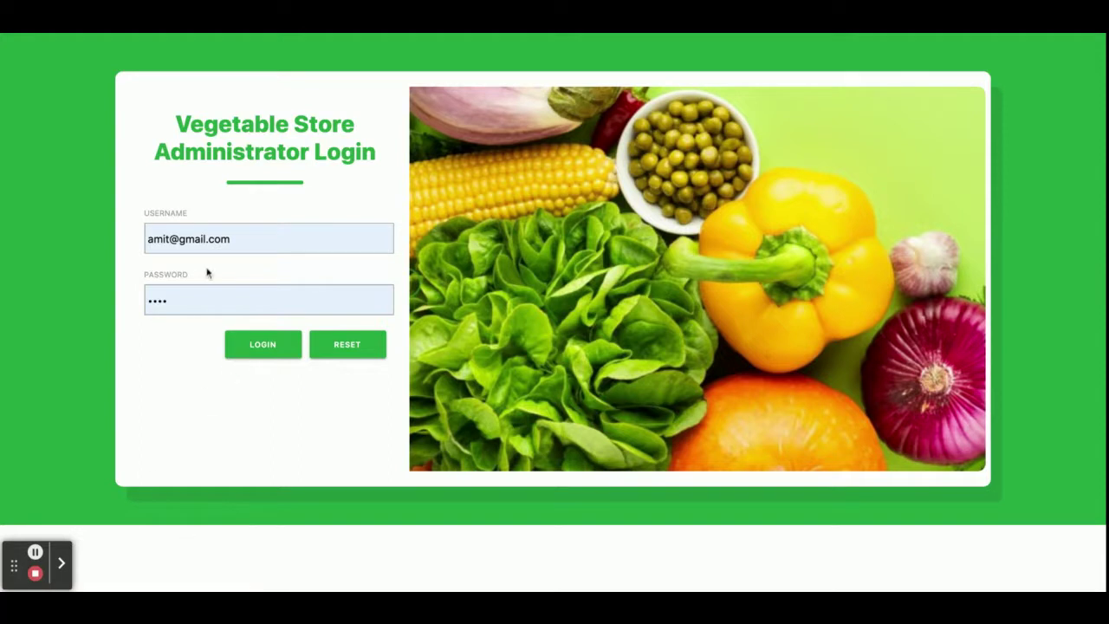
Log in as administrator and start sale order 106 with the customer's name and mobile number
{"action": "left_click", "coordinate": [247, 350]}
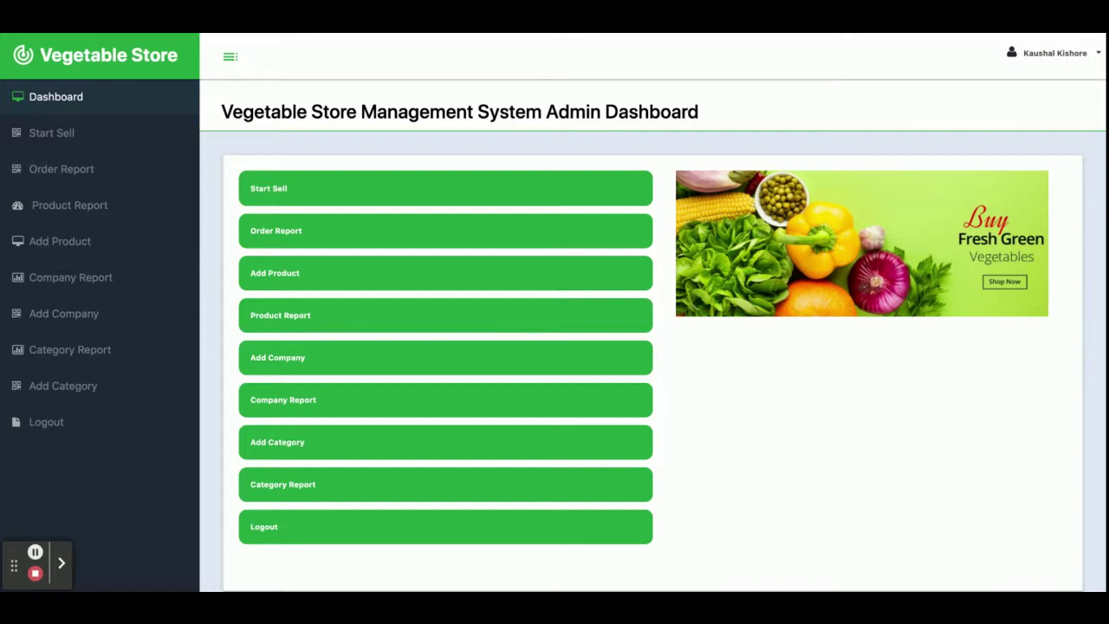
{"action": "left_click", "coordinate": [81, 134]}
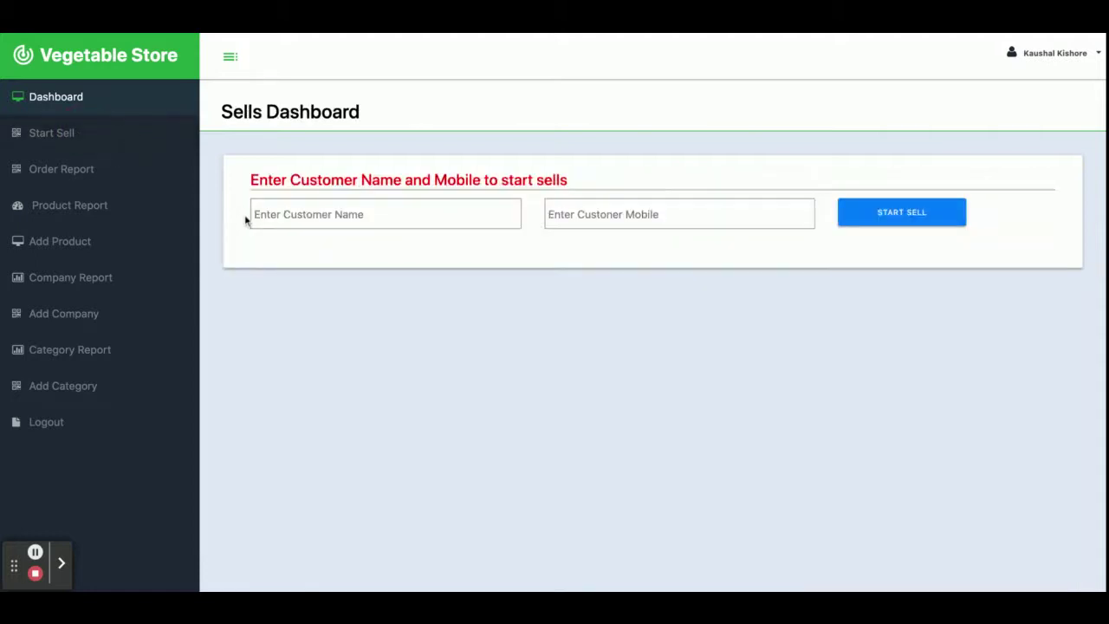
{"action": "left_click", "coordinate": [321, 214]}
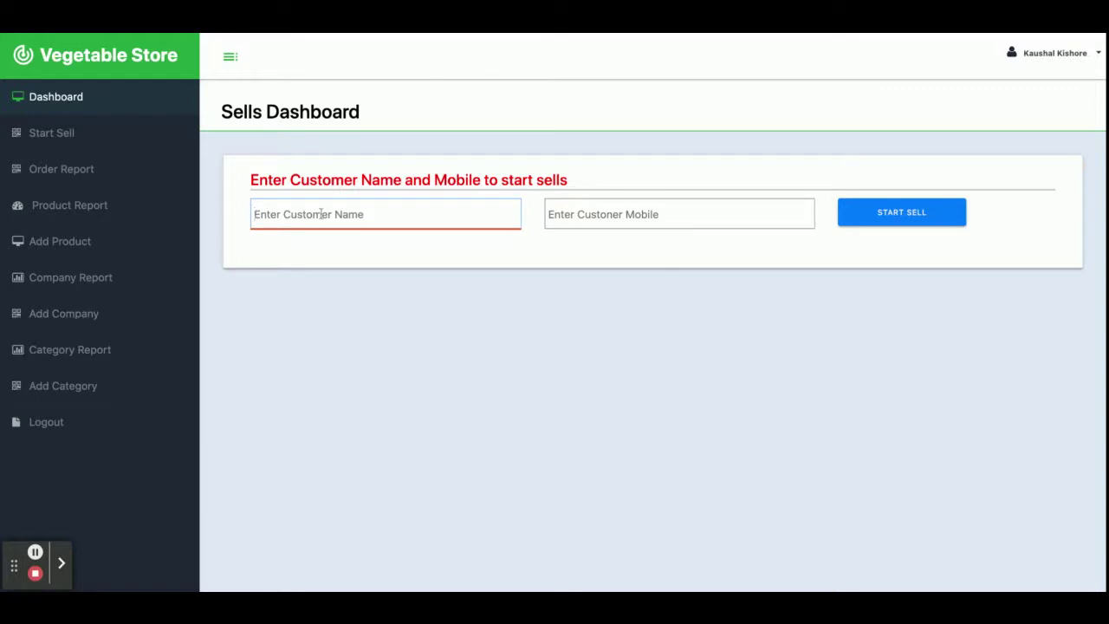
{"action": "type", "text": "Jay"}
{"action": "left_click", "coordinate": [679, 214]}
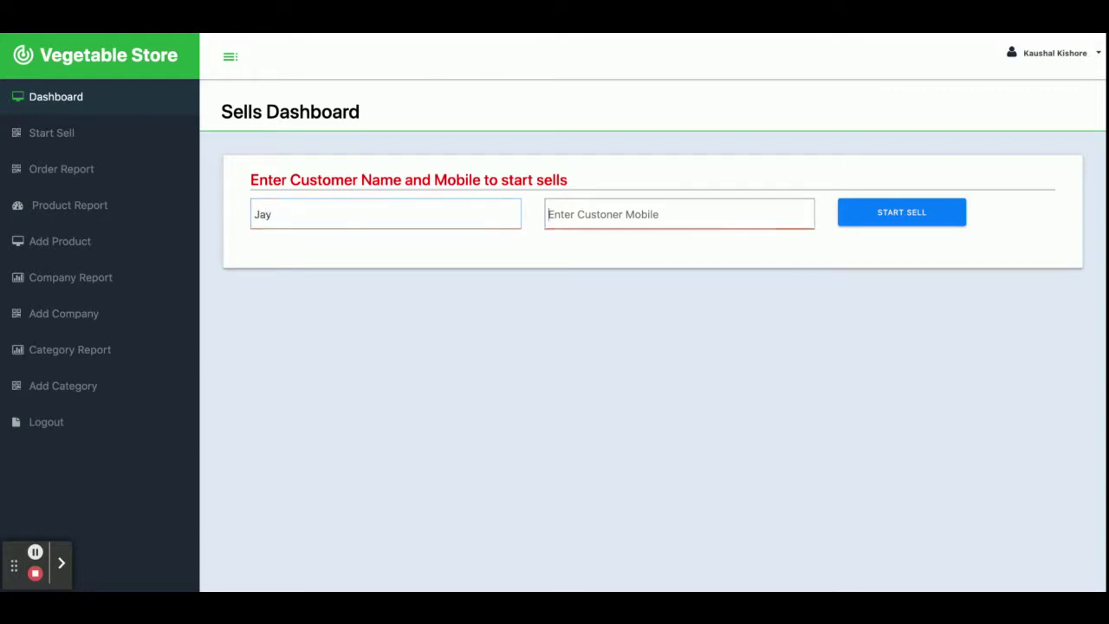
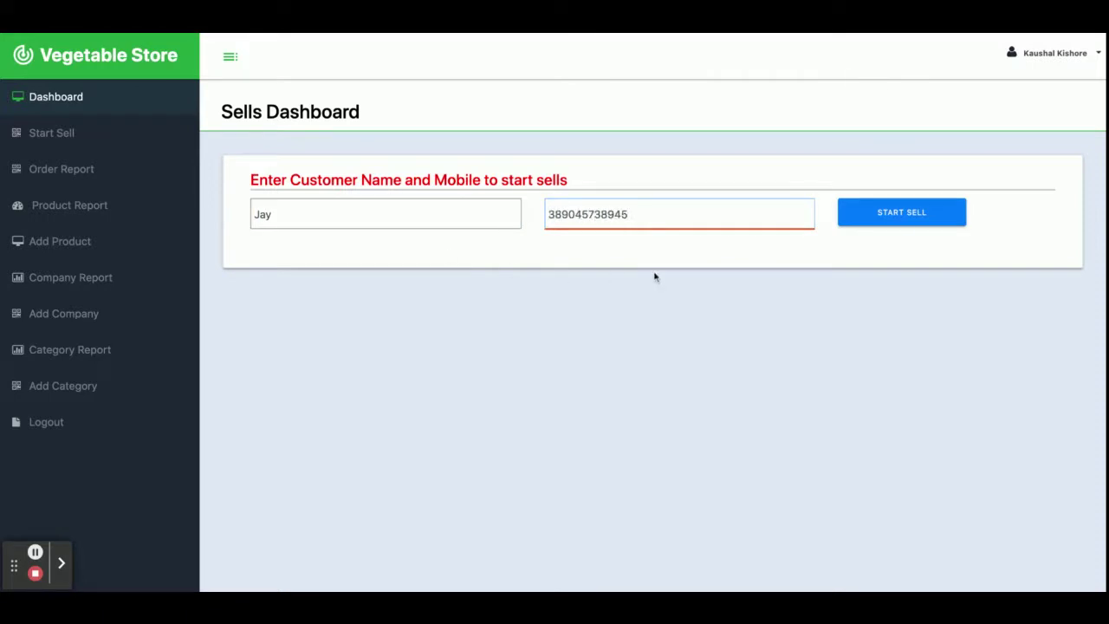
{"action": "left_click", "coordinate": [909, 217]}
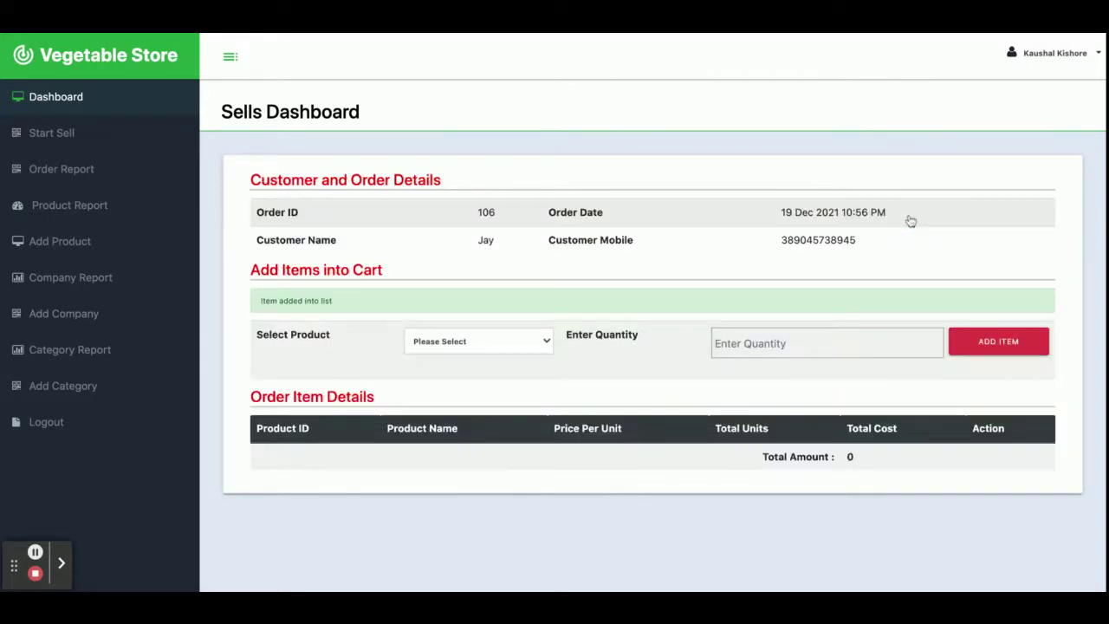
Add one Apple at 200 to order 106's cart, bringing the total to 200
{"action": "double_click", "coordinate": [486, 212]}
{"action": "triple_click", "coordinate": [856, 212]}
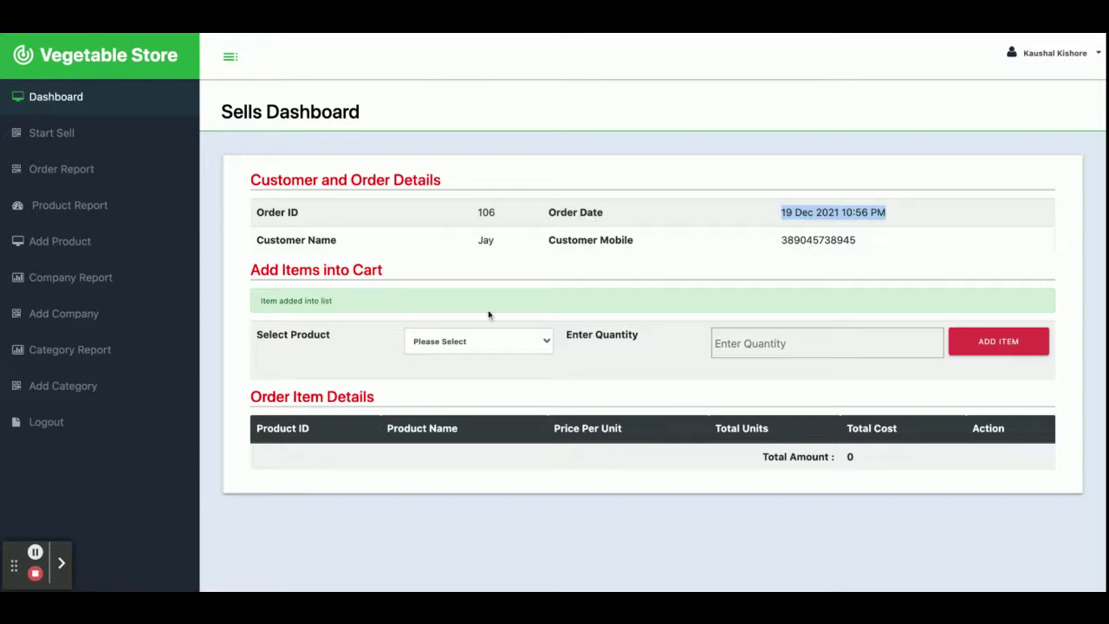
{"action": "left_click", "coordinate": [468, 341]}
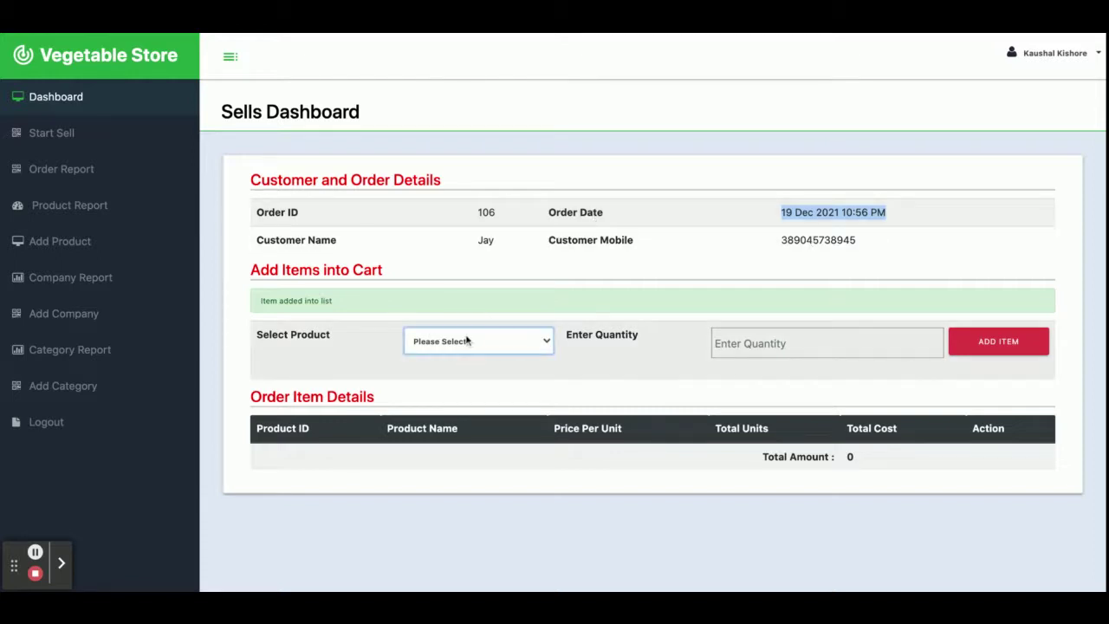
{"action": "left_click", "coordinate": [447, 348]}
{"action": "left_click", "coordinate": [732, 337]}
{"action": "type", "text": "1"}
{"action": "left_click", "coordinate": [991, 348]}
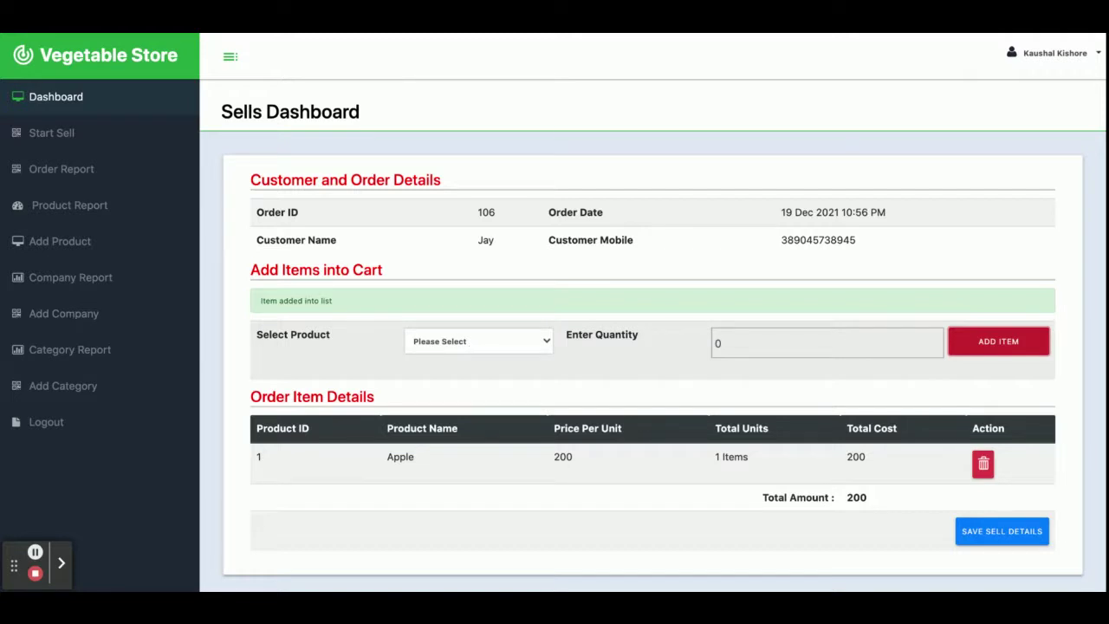
Add 3 Brinjal to the order's cart
{"action": "left_click", "coordinate": [478, 341]}
{"action": "left_click", "coordinate": [478, 340]}
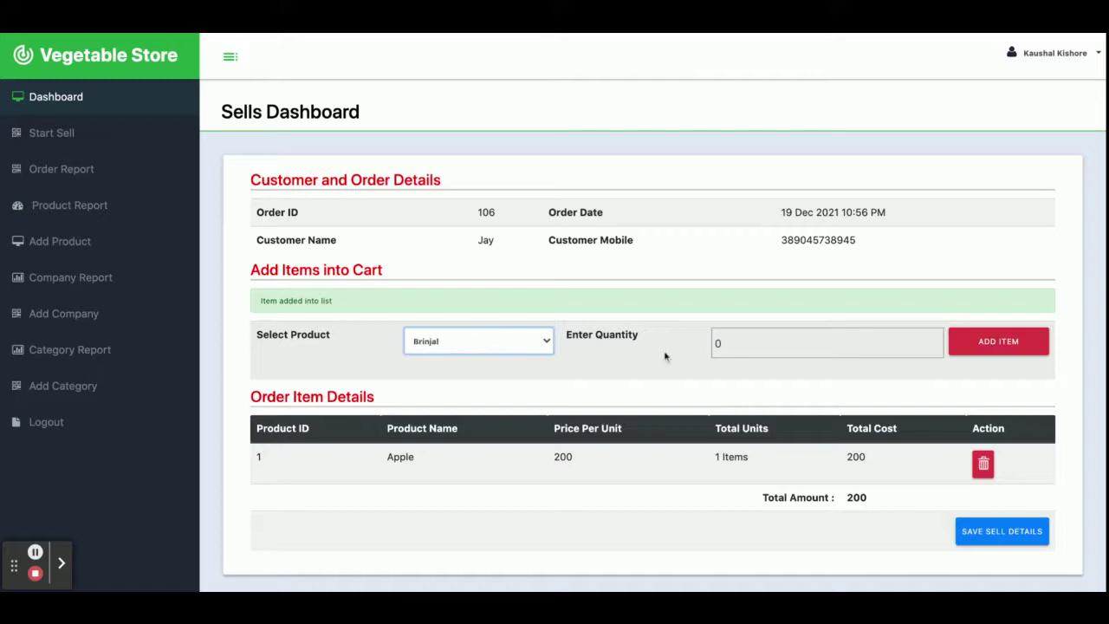
{"action": "left_click", "coordinate": [737, 351]}
{"action": "type", "text": "3"}
{"action": "left_click", "coordinate": [969, 354]}
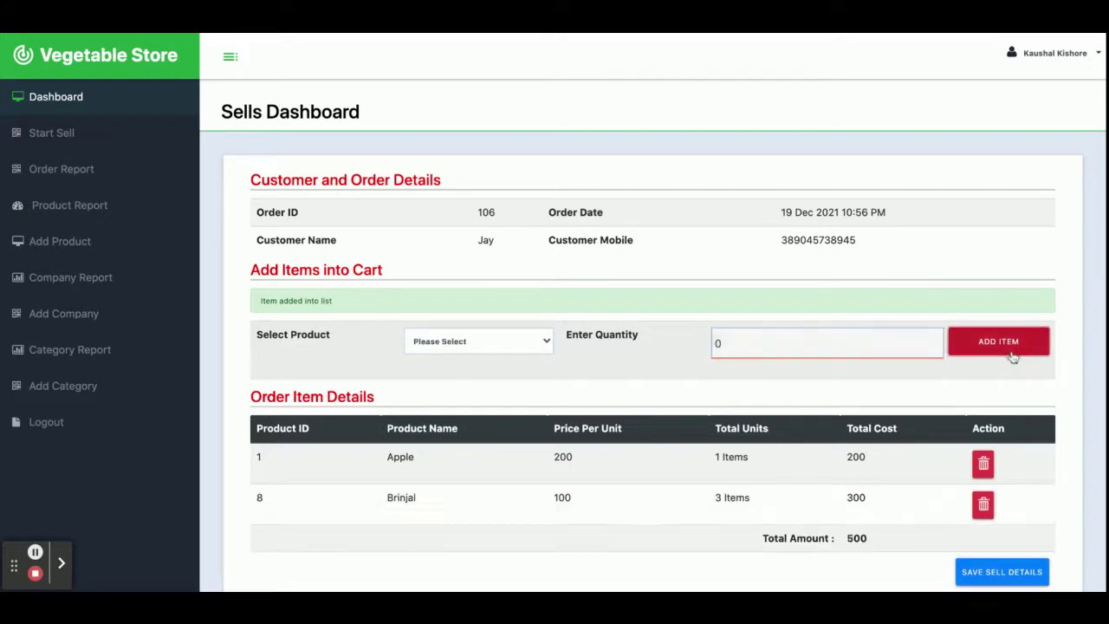
Add 3 Amaranth to the order's cart
{"action": "left_click", "coordinate": [439, 340]}
{"action": "left_click", "coordinate": [440, 357]}
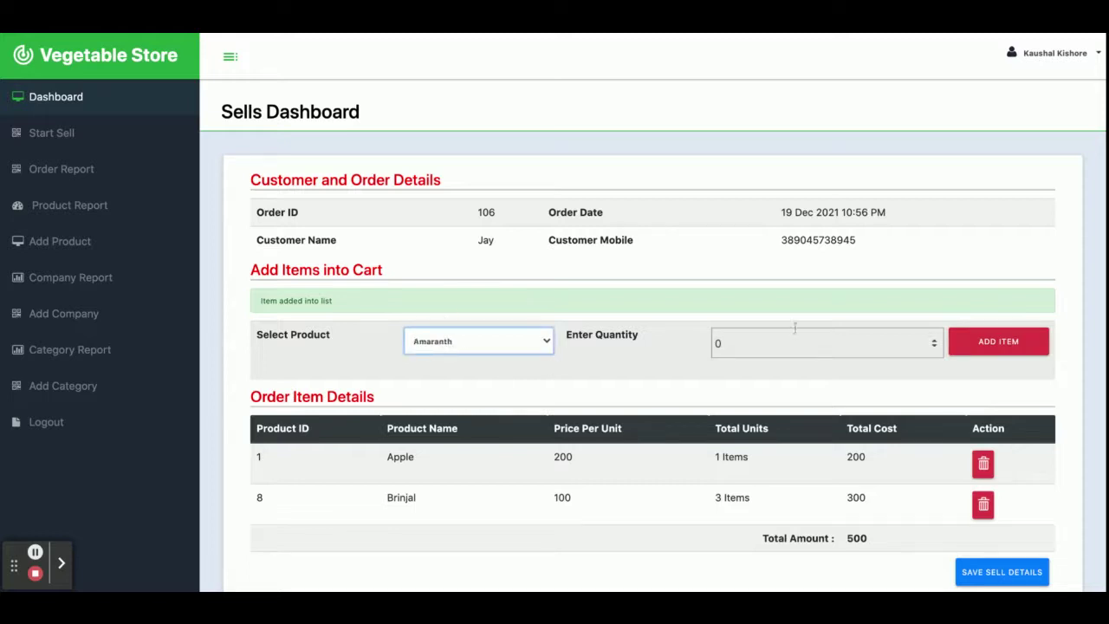
{"action": "left_click", "coordinate": [792, 339]}
{"action": "type", "text": "3"}
{"action": "left_click", "coordinate": [944, 343]}
{"action": "left_click", "coordinate": [979, 347]}
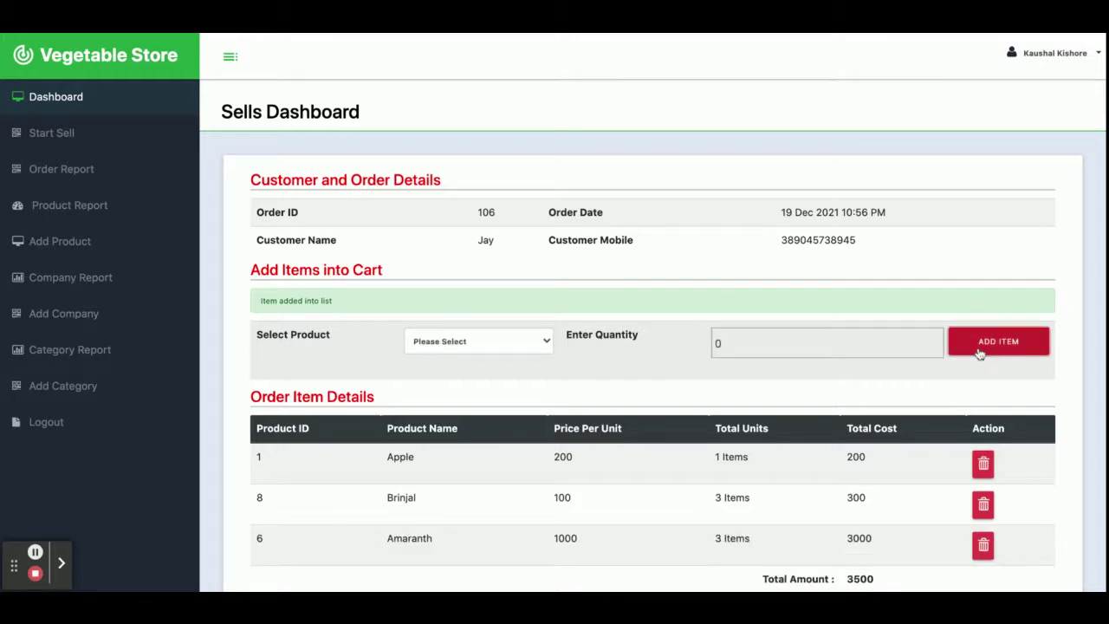
Add 4 Capcicum to the cart, replacing the default quantity of 0
{"action": "scroll", "coordinate": [661, 417], "scroll_direction": "down", "scroll_amount": 2}
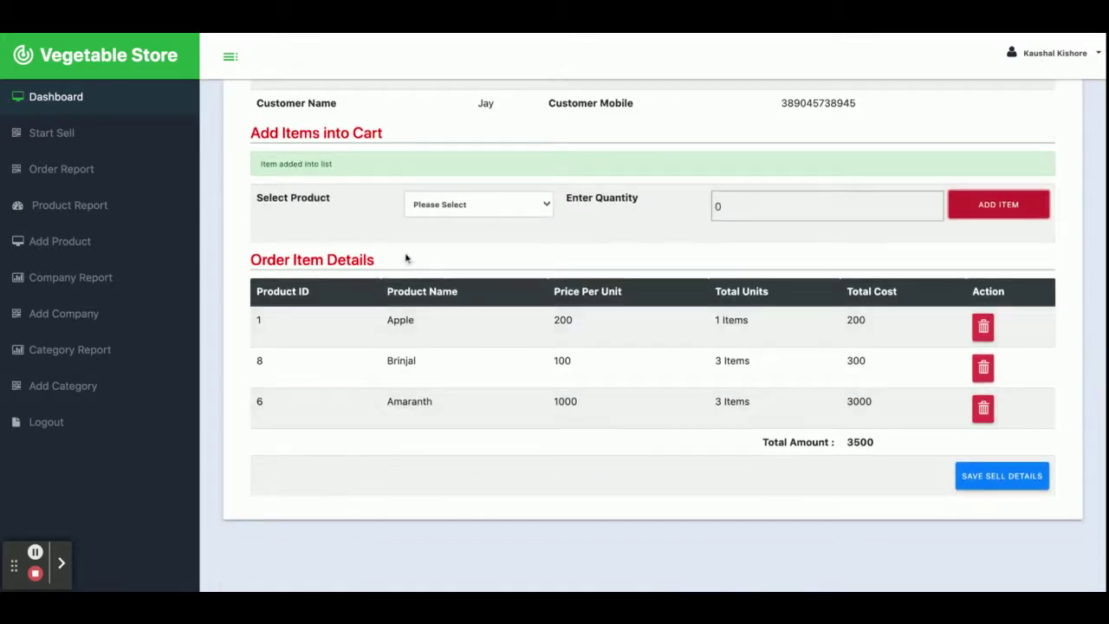
{"action": "left_click", "coordinate": [455, 216]}
{"action": "left_click", "coordinate": [457, 224]}
{"action": "left_click", "coordinate": [737, 205]}
{"action": "key", "text": "BackSpace"}
{"action": "type", "text": "4"}
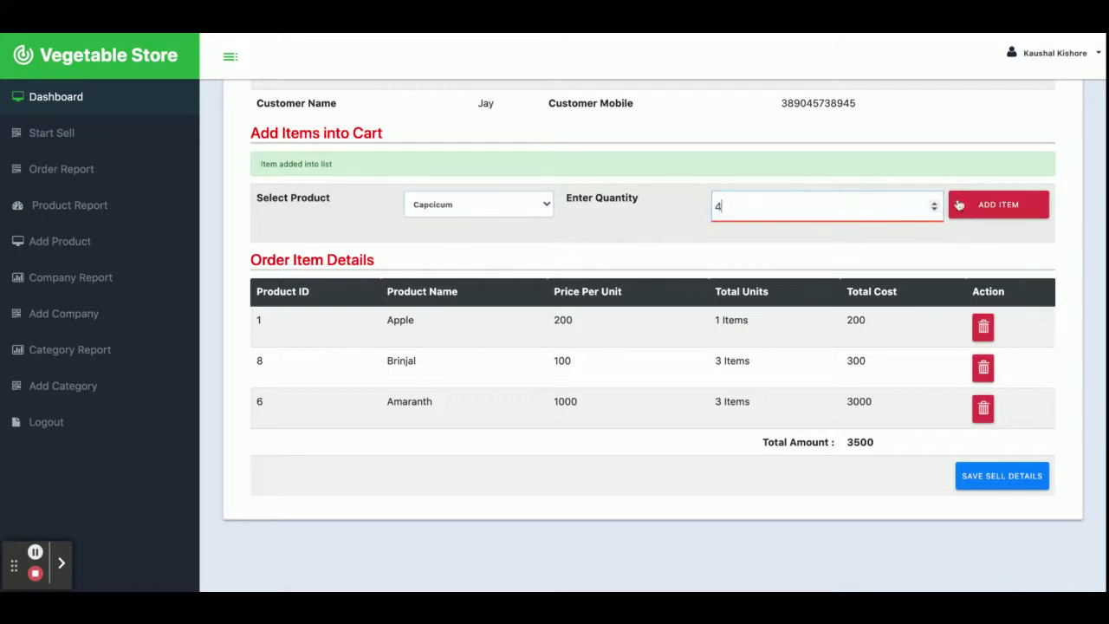
{"action": "left_click", "coordinate": [959, 204]}
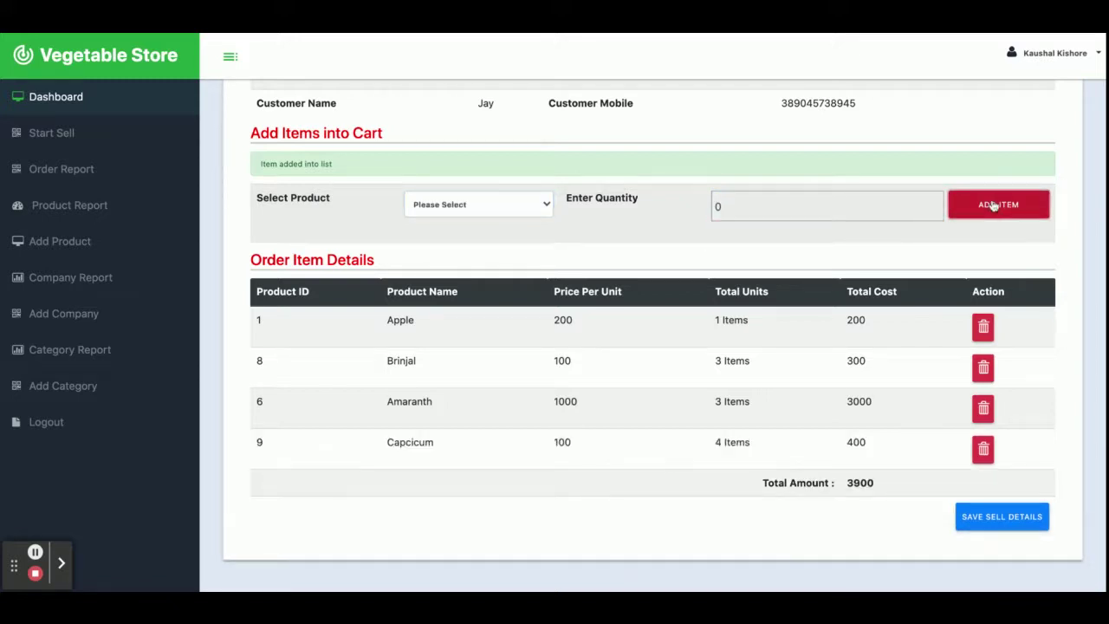
Remove Apple from the cart, confirm the 3700 total, and save the sale details
{"action": "left_click", "coordinate": [983, 328]}
{"action": "double_click", "coordinate": [865, 442]}
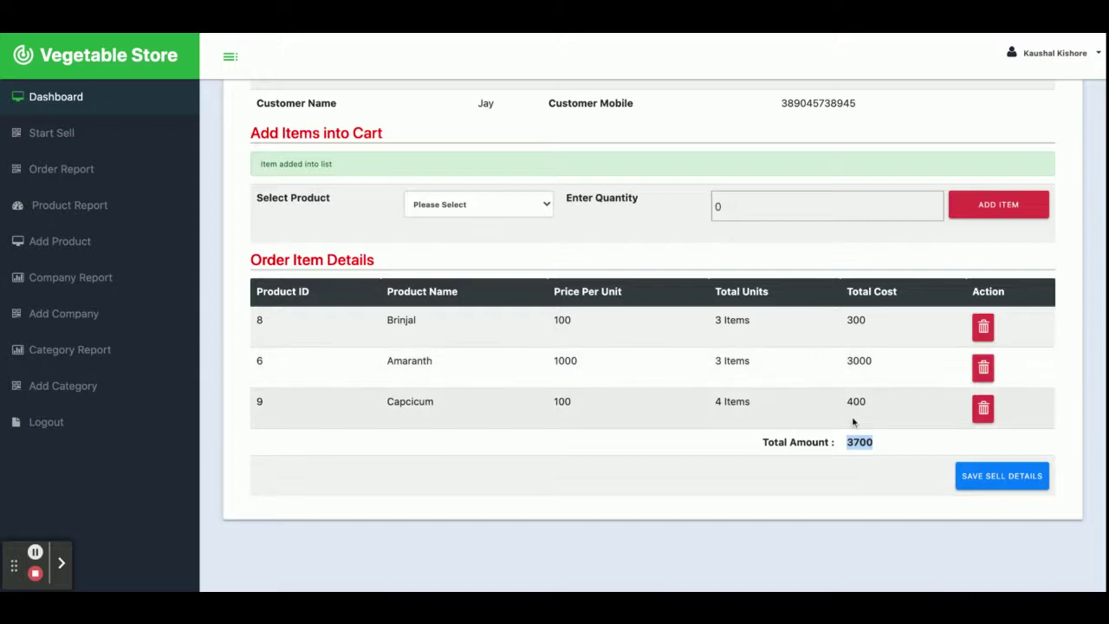
{"action": "scroll", "coordinate": [853, 422], "scroll_direction": "up", "scroll_amount": 1}
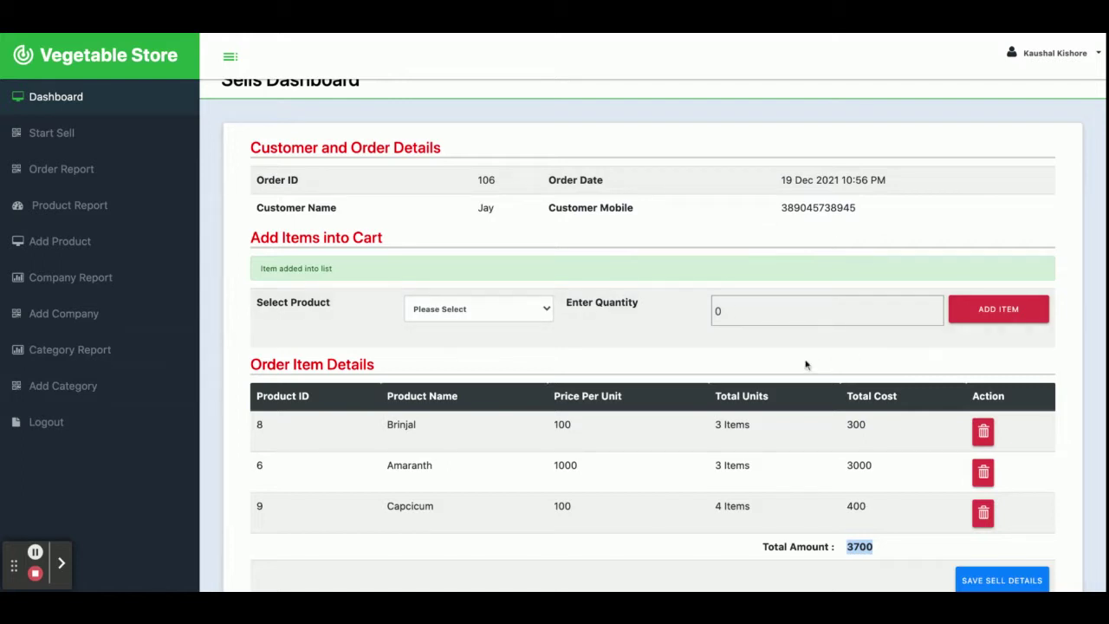
{"action": "scroll", "coordinate": [806, 364], "scroll_direction": "down", "scroll_amount": 5}
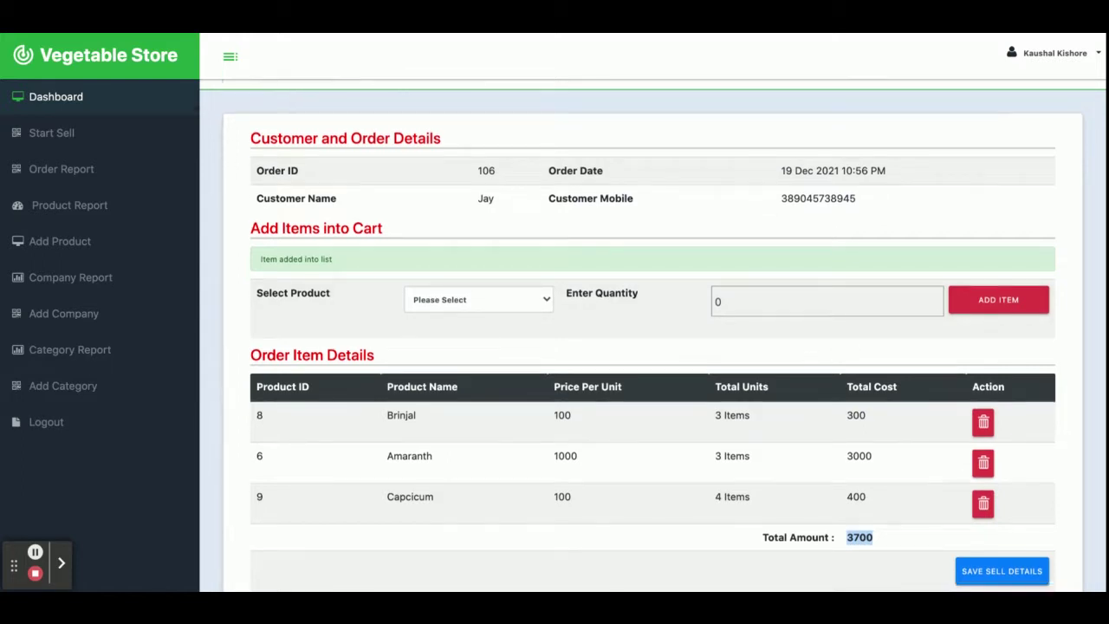
{"action": "scroll", "coordinate": [880, 381], "scroll_direction": "up", "scroll_amount": 4}
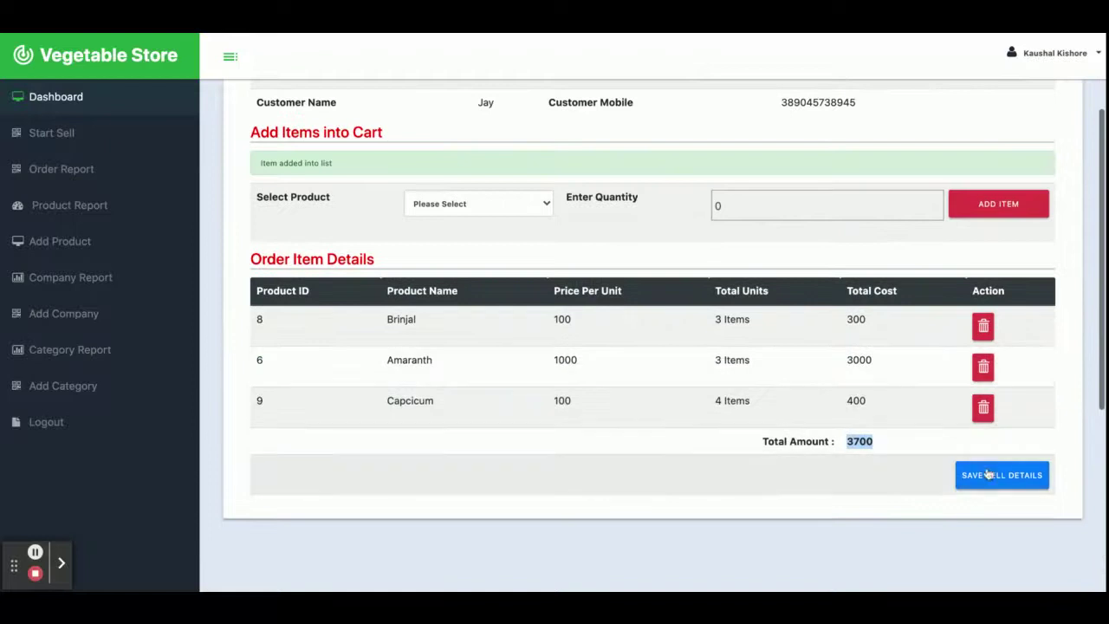
{"action": "scroll", "coordinate": [763, 304], "scroll_direction": "up", "scroll_amount": 3}
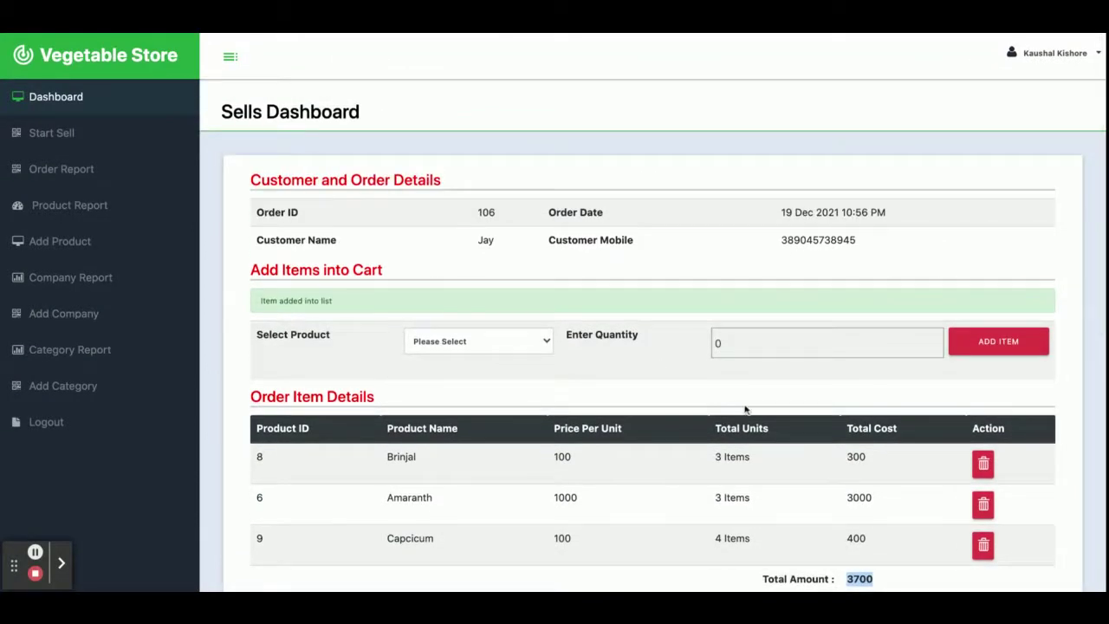
{"action": "scroll", "coordinate": [745, 410], "scroll_direction": "down", "scroll_amount": 3}
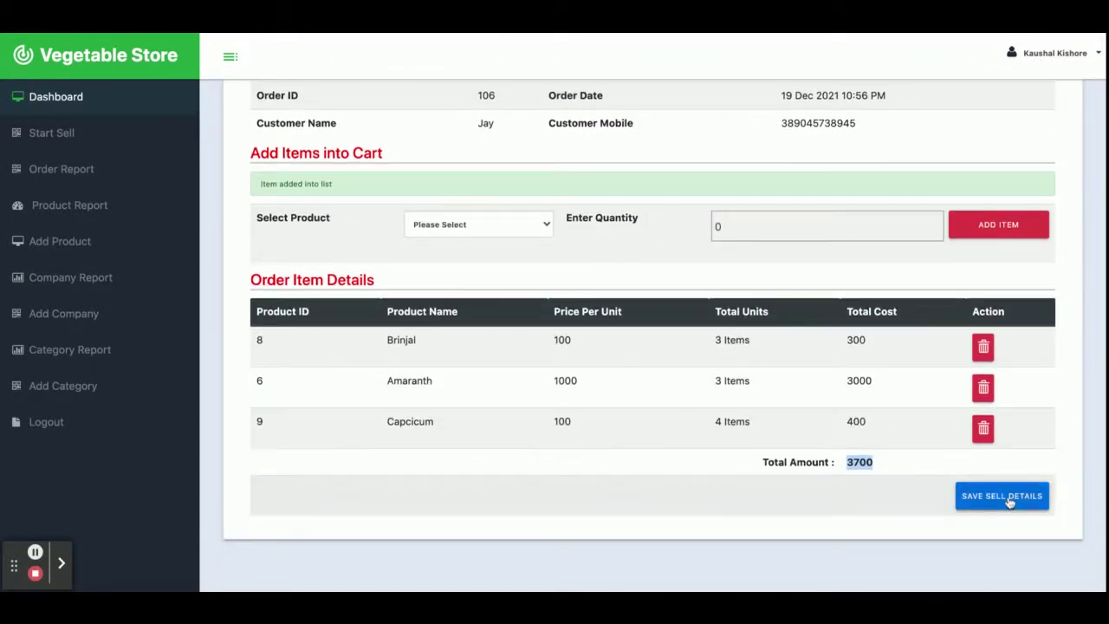
{"action": "left_click", "coordinate": [1008, 497]}
Review order 106's Order Items page, then view the All Orders Report
{"action": "scroll", "coordinate": [898, 401], "scroll_direction": "up", "scroll_amount": 2}
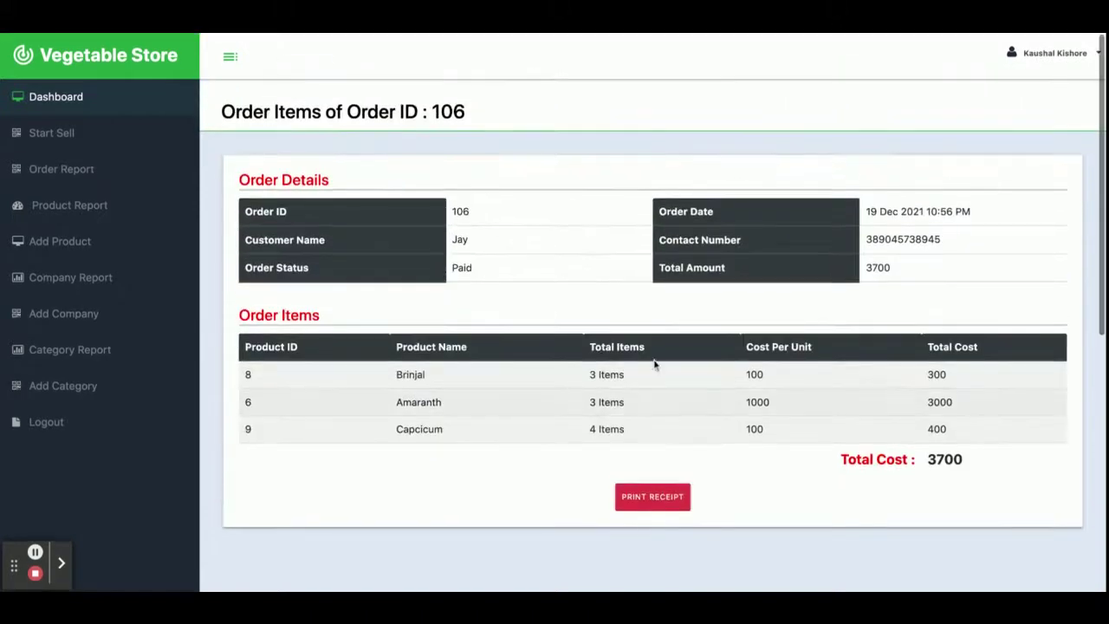
{"action": "double_click", "coordinate": [450, 110]}
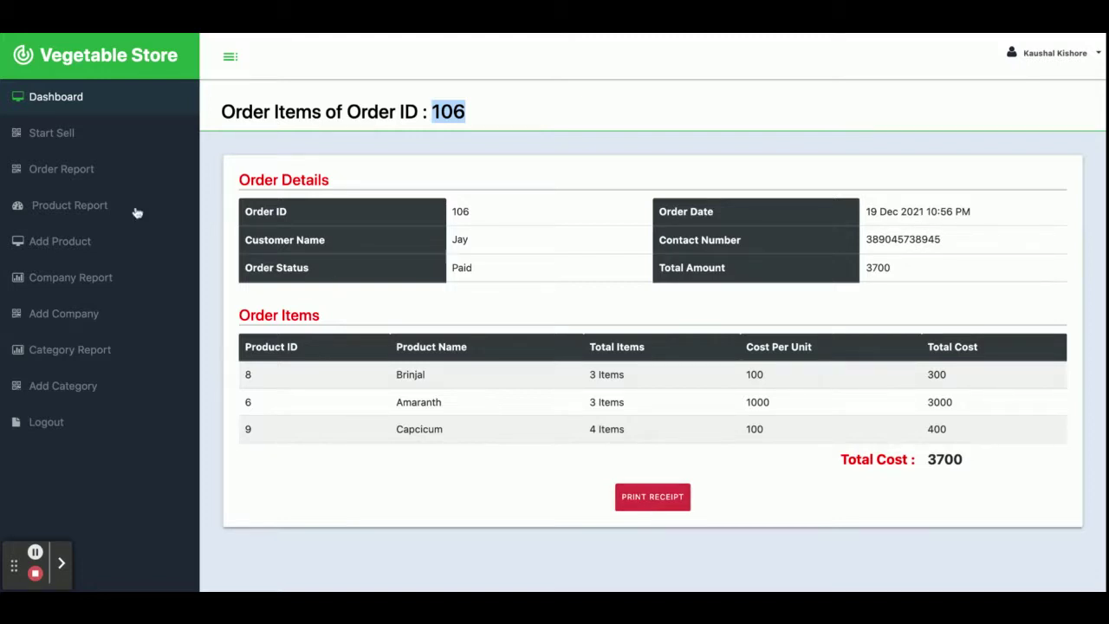
{"action": "left_click", "coordinate": [66, 168]}
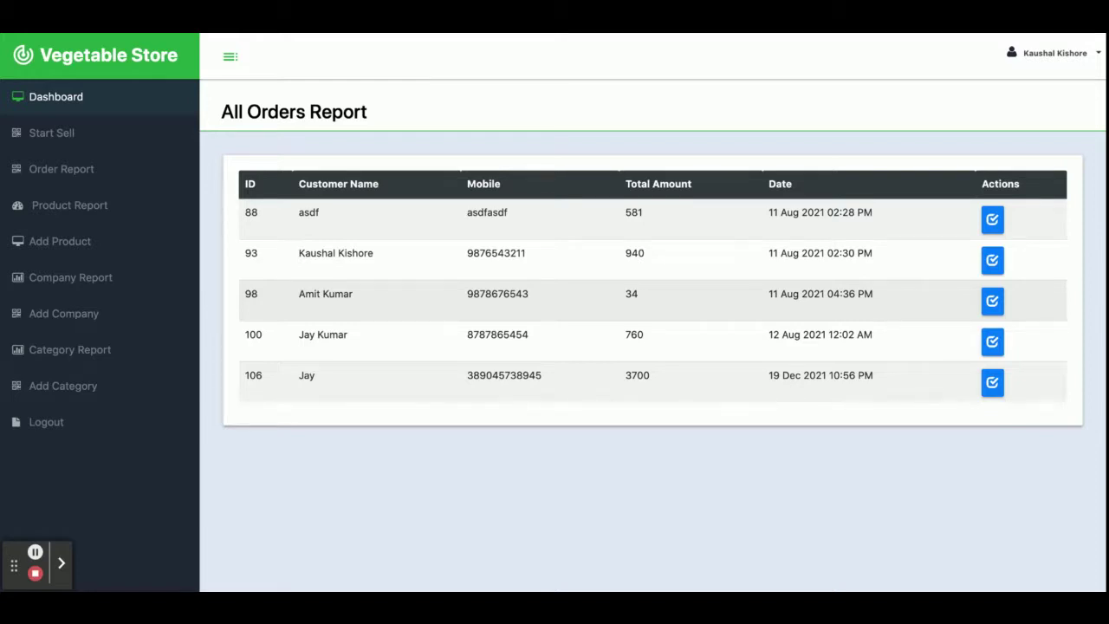
Check order 106's item details, return to All Orders, then view the All Products Report
{"action": "left_click", "coordinate": [992, 383]}
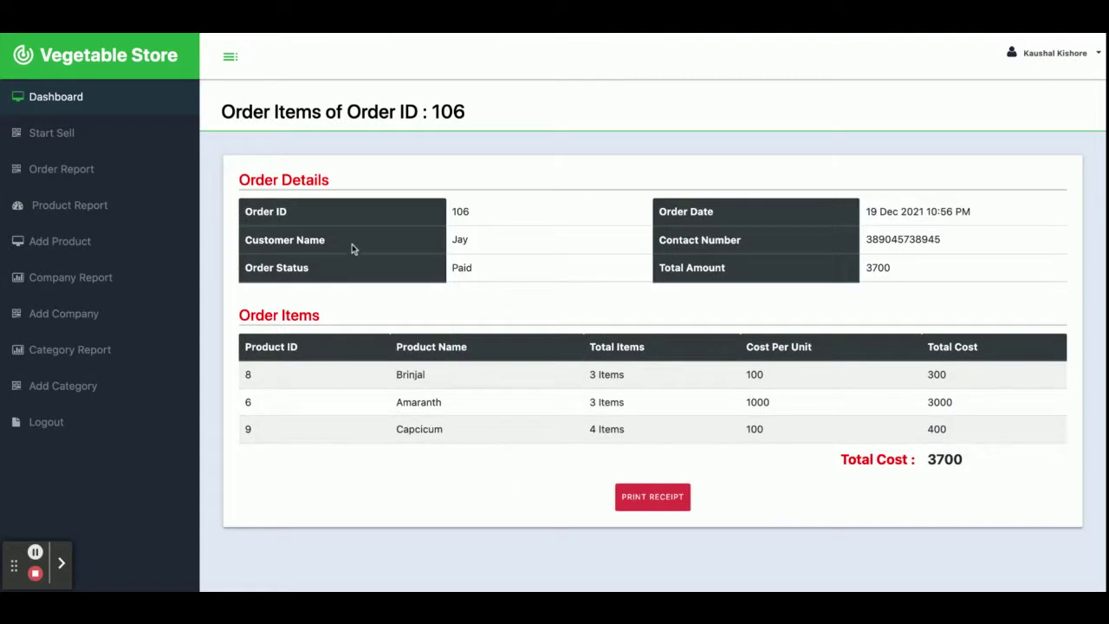
{"action": "left_click", "coordinate": [63, 167]}
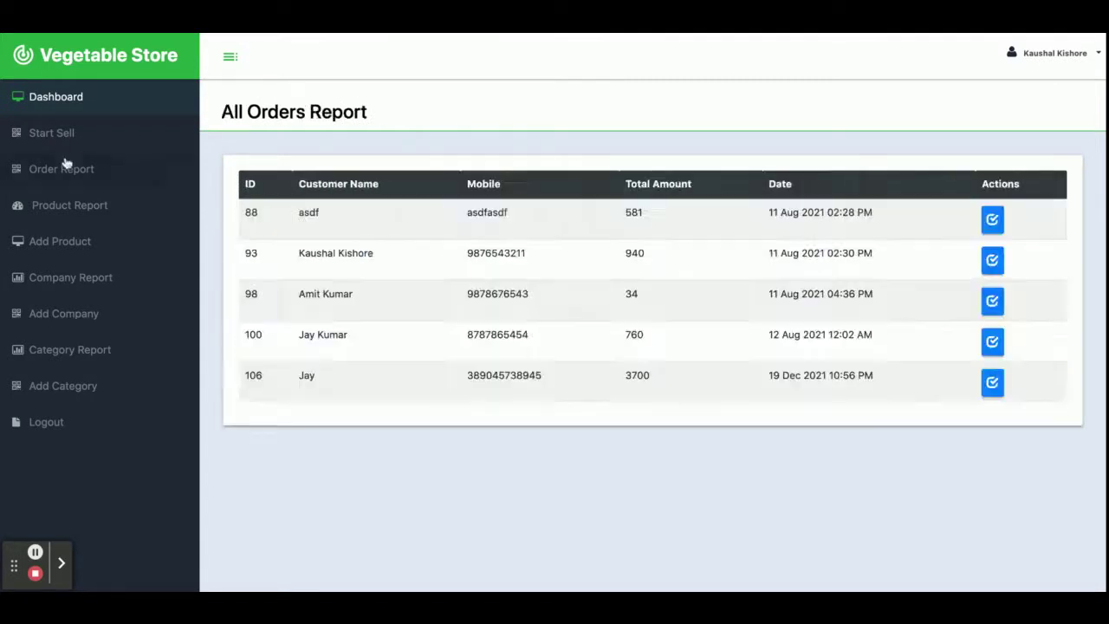
{"action": "left_click", "coordinate": [73, 206]}
{"action": "scroll", "coordinate": [453, 314], "scroll_direction": "down", "scroll_amount": 10}
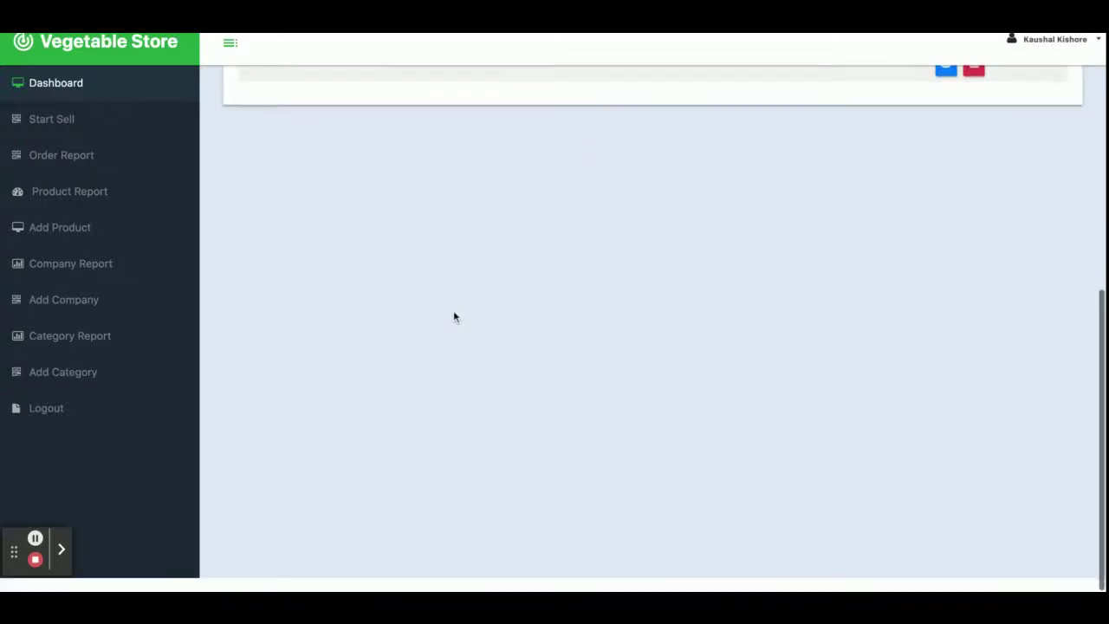
{"action": "scroll", "coordinate": [453, 316], "scroll_direction": "up", "scroll_amount": 10}
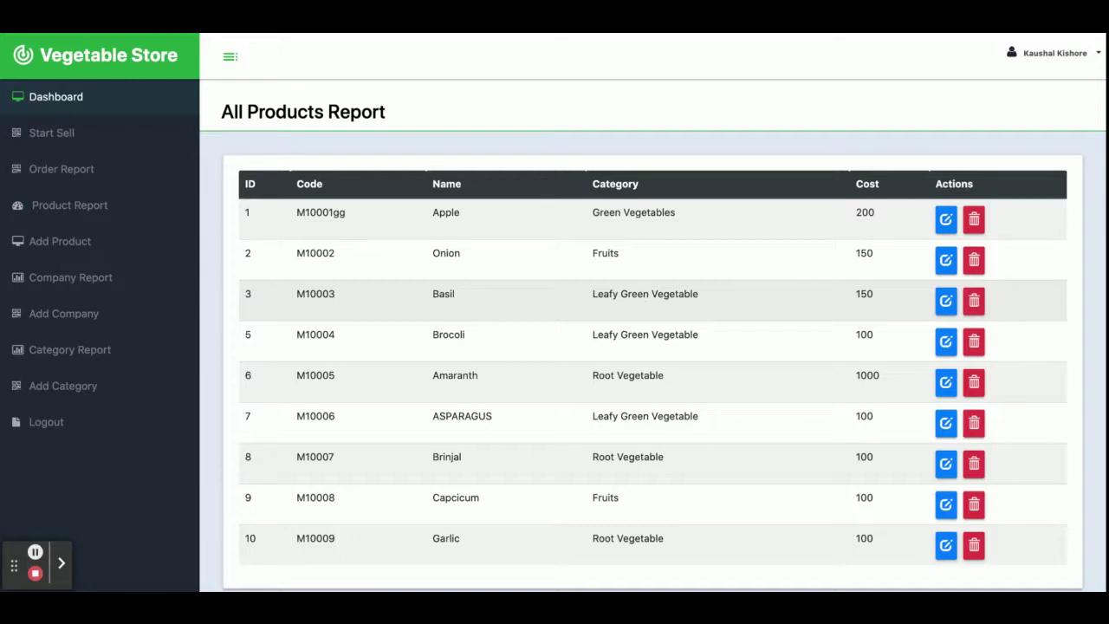
Resubmit Garlic's product details, delete Garlic (M10009), and go to the Add Product form
{"action": "scroll", "coordinate": [853, 459], "scroll_direction": "down", "scroll_amount": 2}
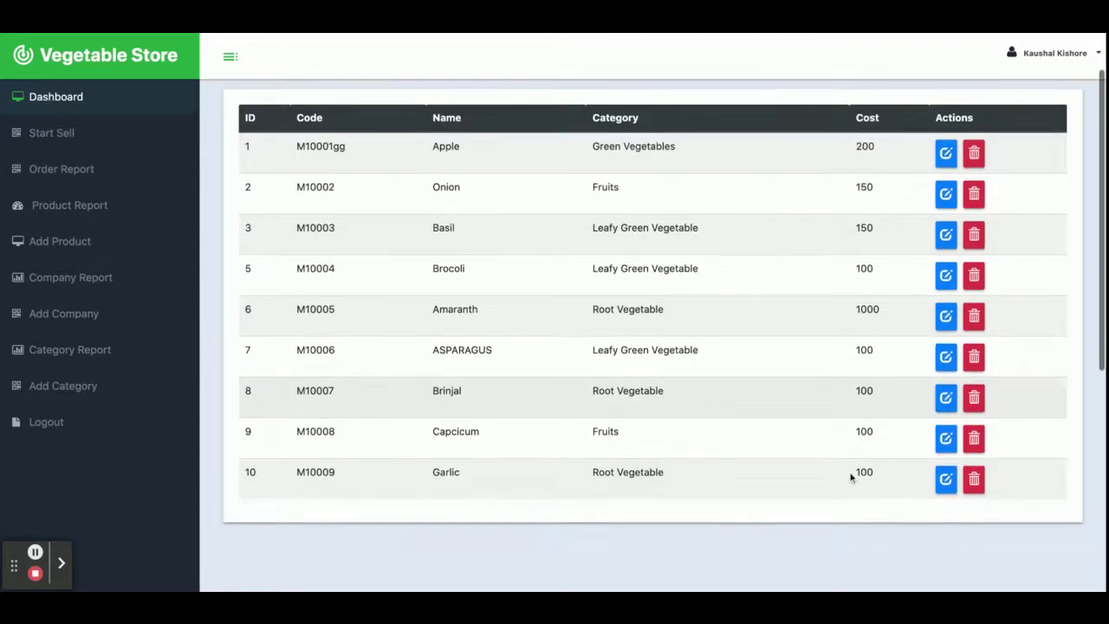
{"action": "left_click", "coordinate": [945, 479]}
{"action": "scroll", "coordinate": [607, 365], "scroll_direction": "up", "scroll_amount": 2}
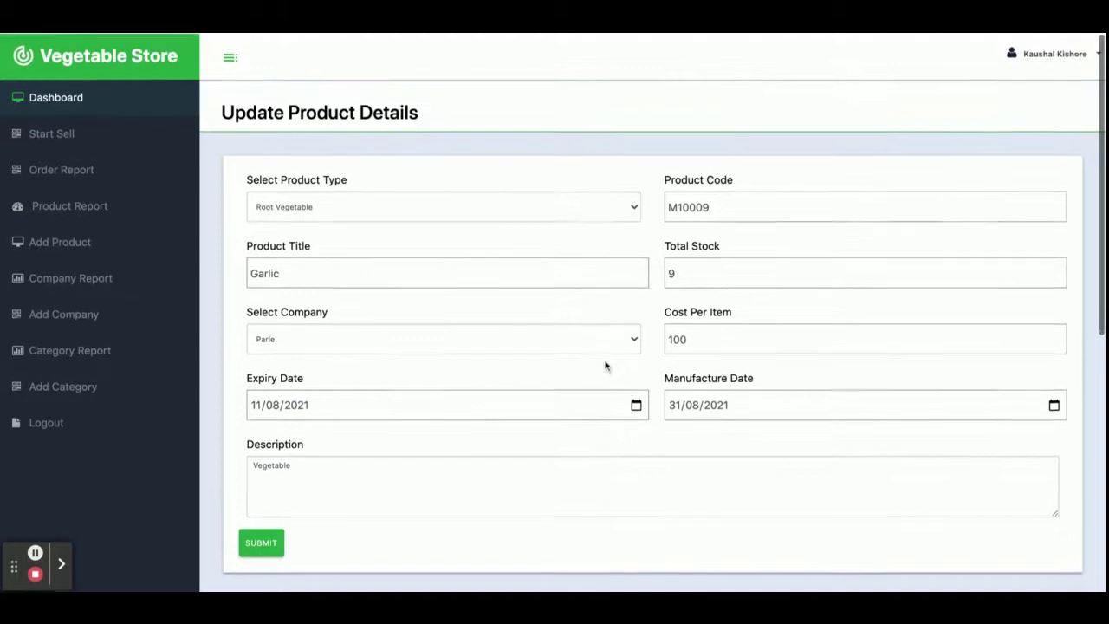
{"action": "scroll", "coordinate": [606, 365], "scroll_direction": "down", "scroll_amount": 3}
{"action": "left_click", "coordinate": [253, 459]}
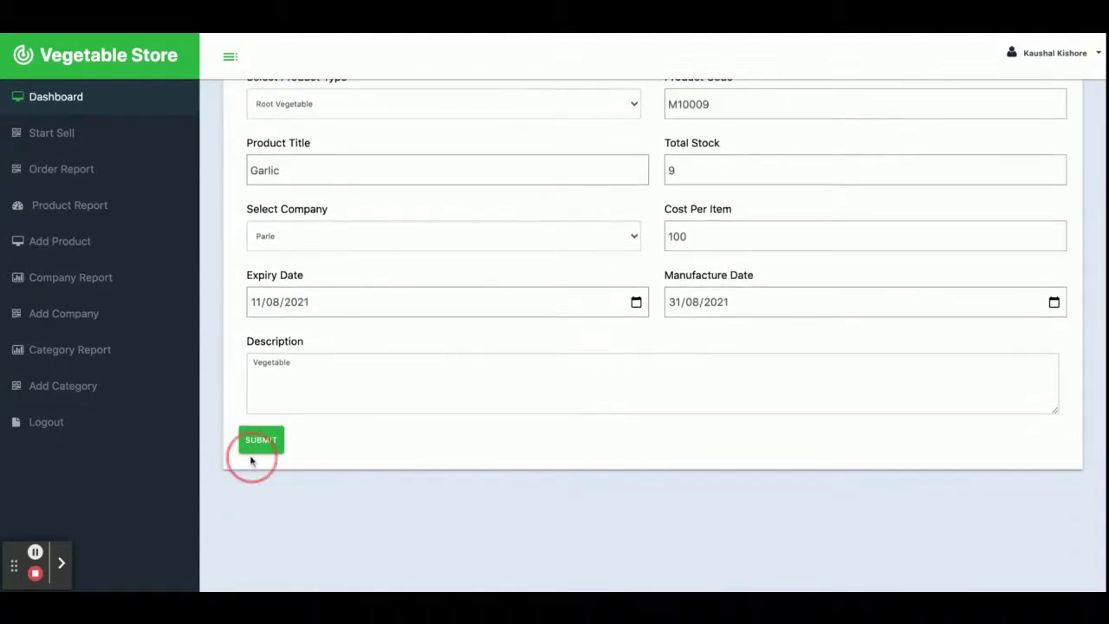
{"action": "left_click", "coordinate": [983, 447]}
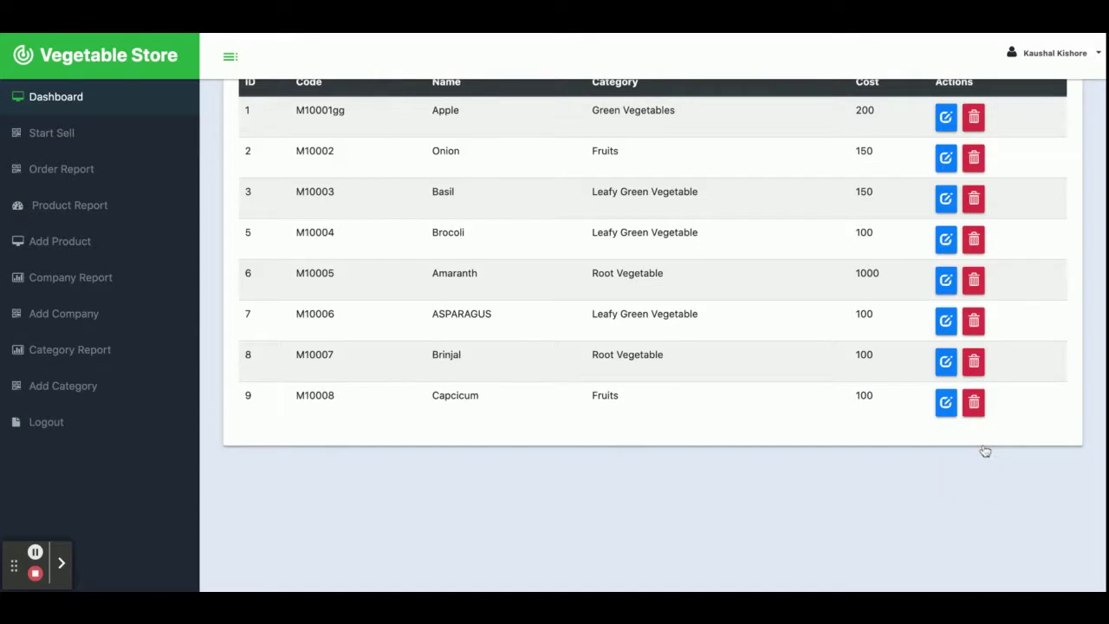
{"action": "left_click", "coordinate": [61, 243]}
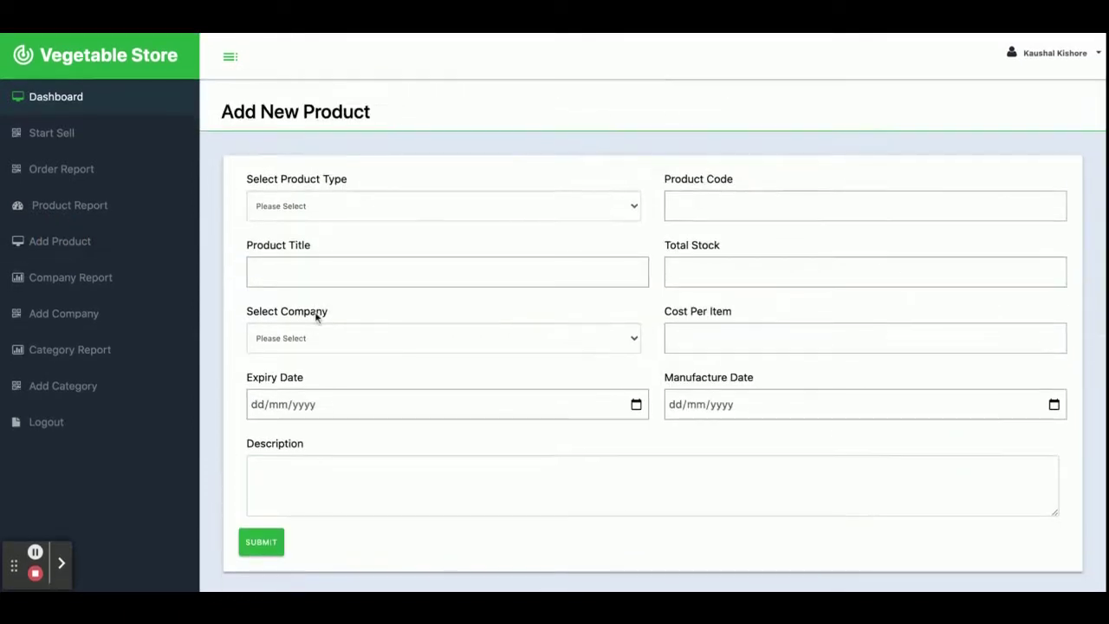
Browse the All Companies Report and Add Company form, then the All Categories Report
{"action": "left_click", "coordinate": [70, 282]}
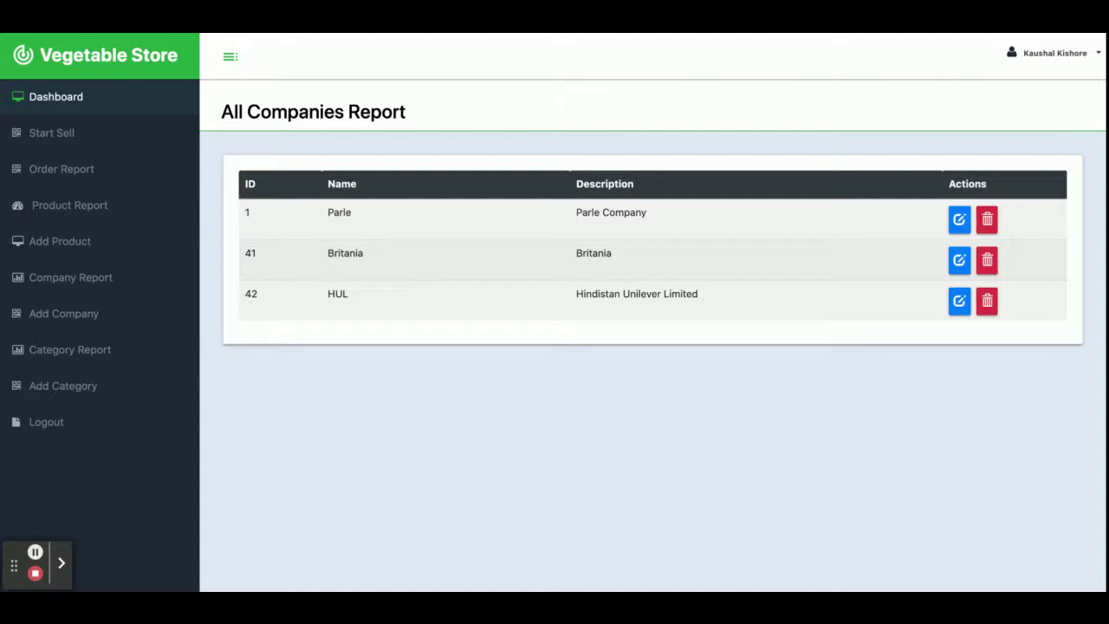
{"action": "scroll", "coordinate": [653, 312], "scroll_direction": "down", "scroll_amount": 3}
{"action": "scroll", "coordinate": [653, 312], "scroll_direction": "up", "scroll_amount": 3}
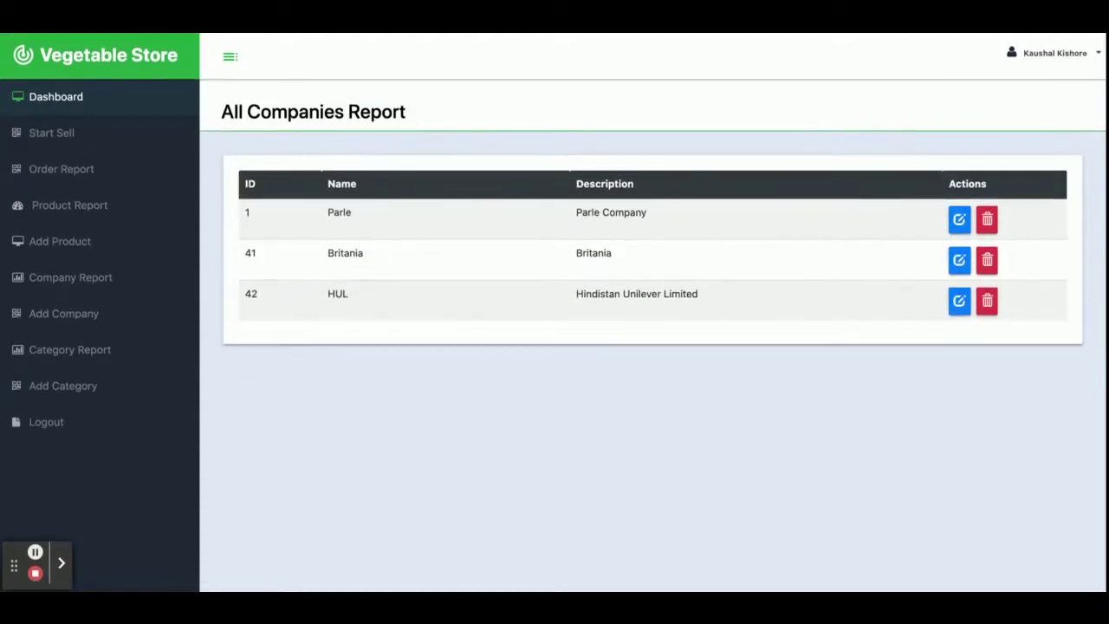
{"action": "left_click", "coordinate": [61, 321]}
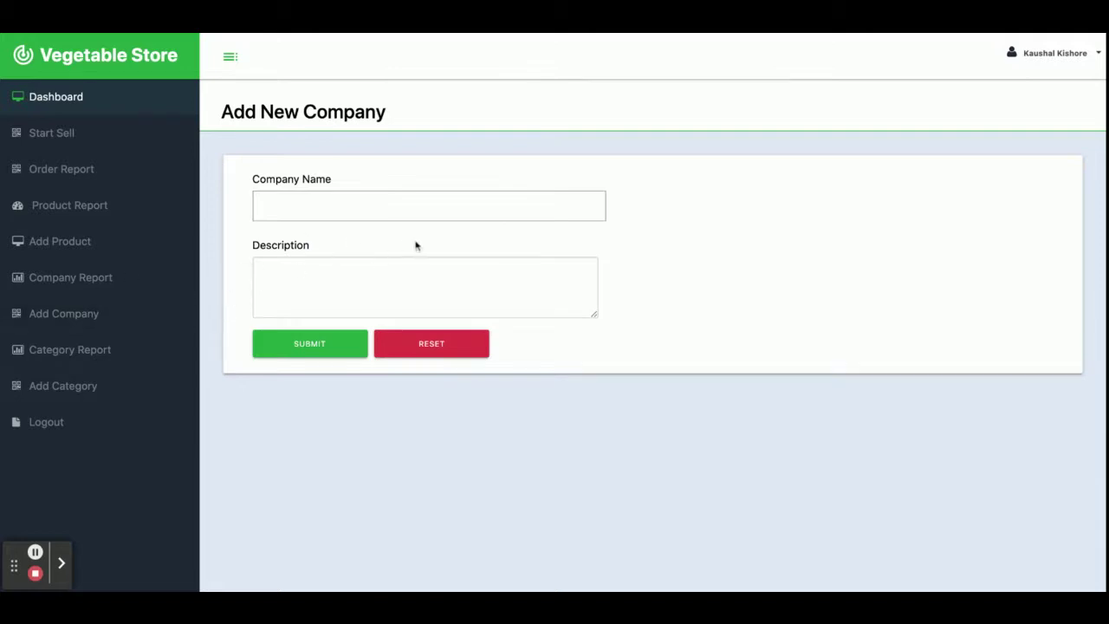
{"action": "left_click", "coordinate": [75, 359]}
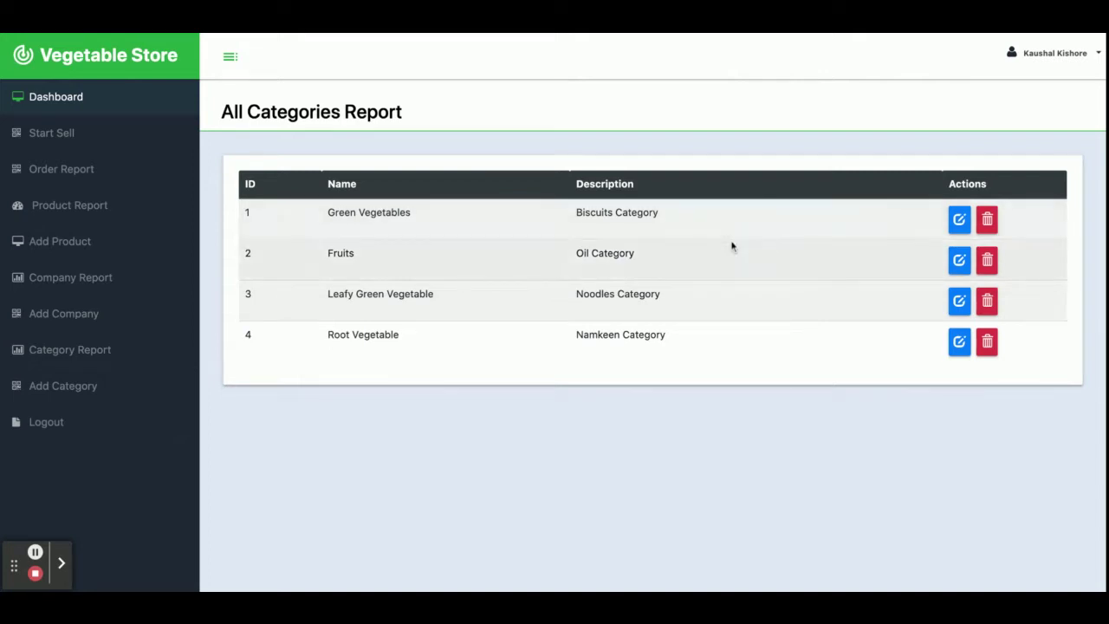
View the Add Category form, then log out of the admin area
{"action": "left_click", "coordinate": [86, 388]}
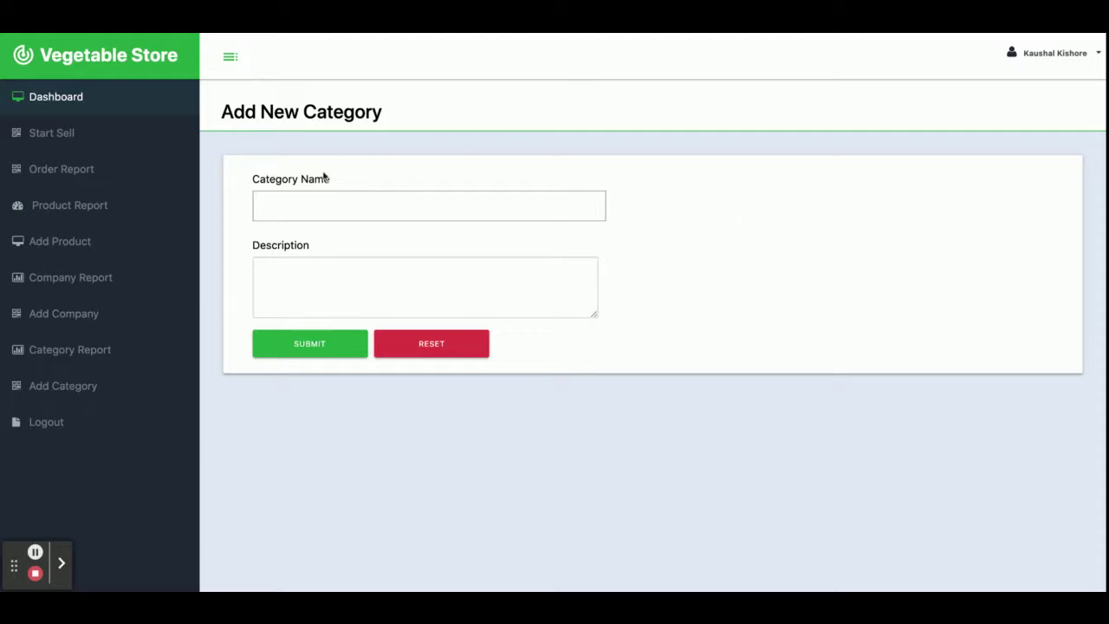
{"action": "left_click", "coordinate": [59, 422]}
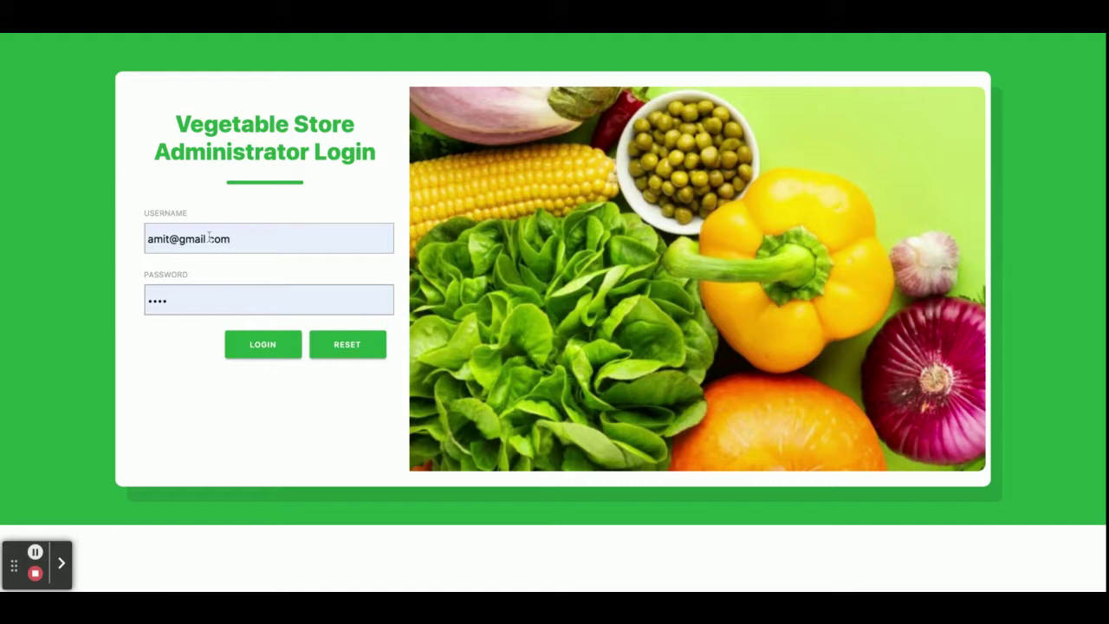
{"action": "left_click", "coordinate": [248, 343]}
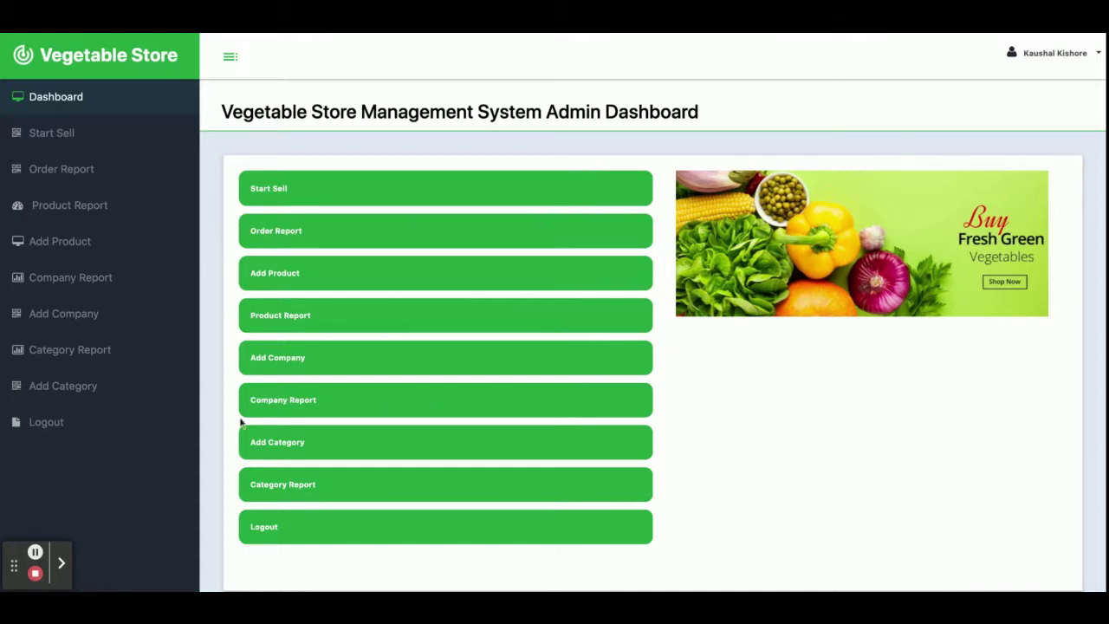
{"action": "left_click", "coordinate": [58, 421]}
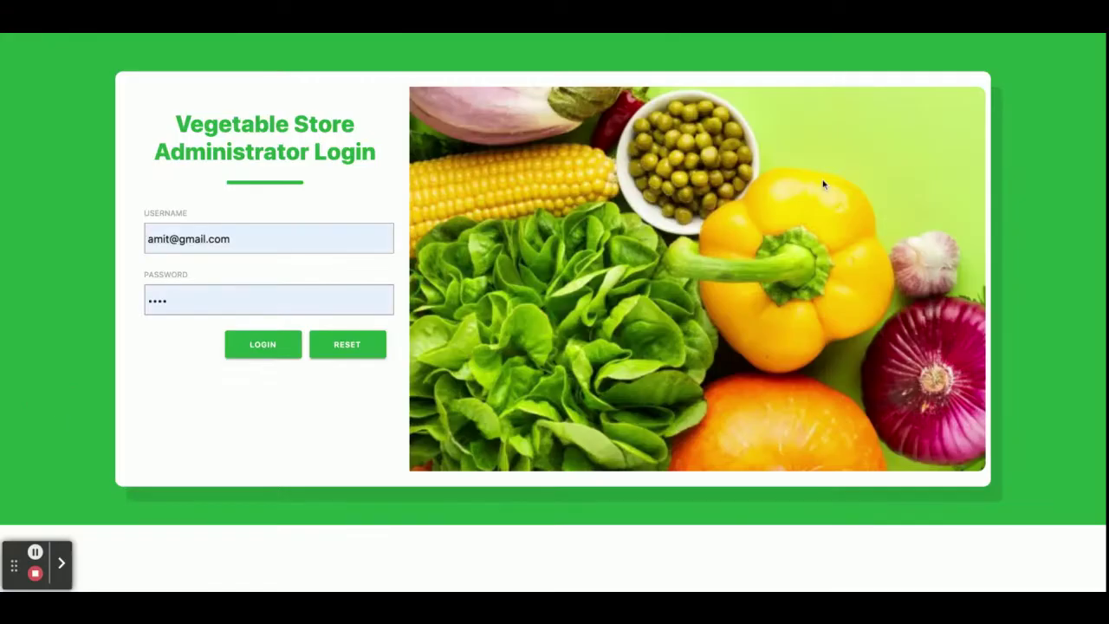